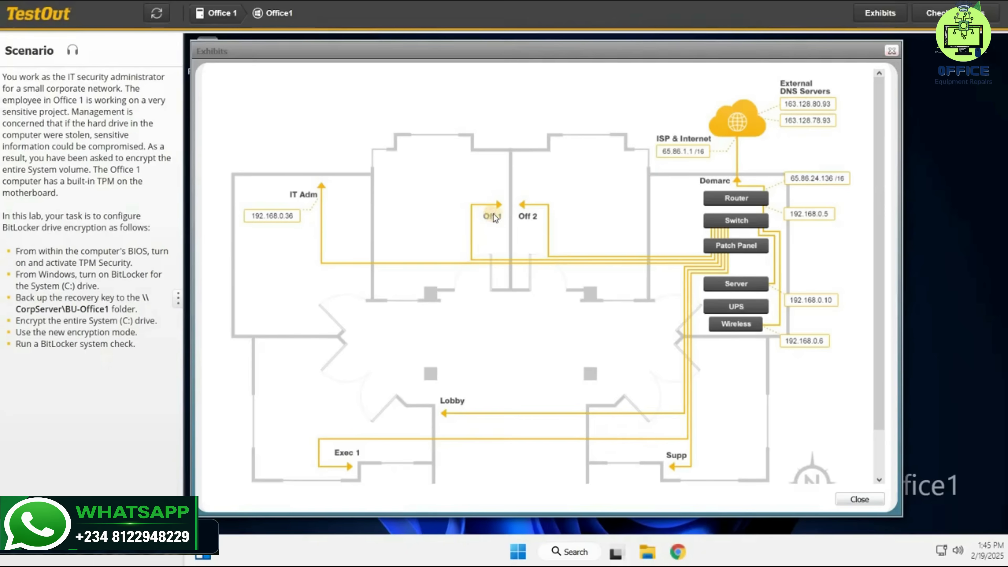
Close the Exhibits network floor plan
{"action": "left_click", "coordinate": [887, 48]}
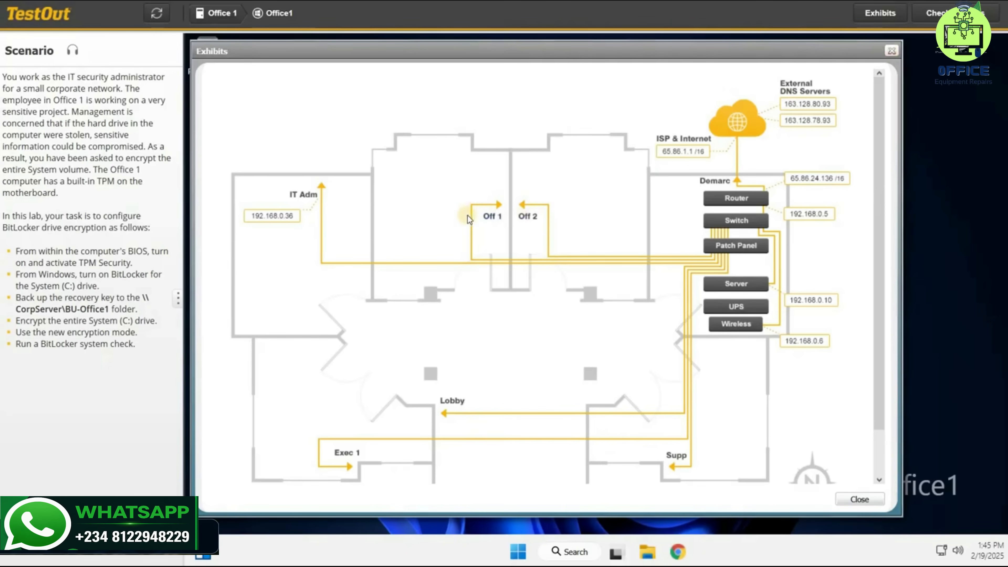
{"action": "left_click", "coordinate": [384, 311]}
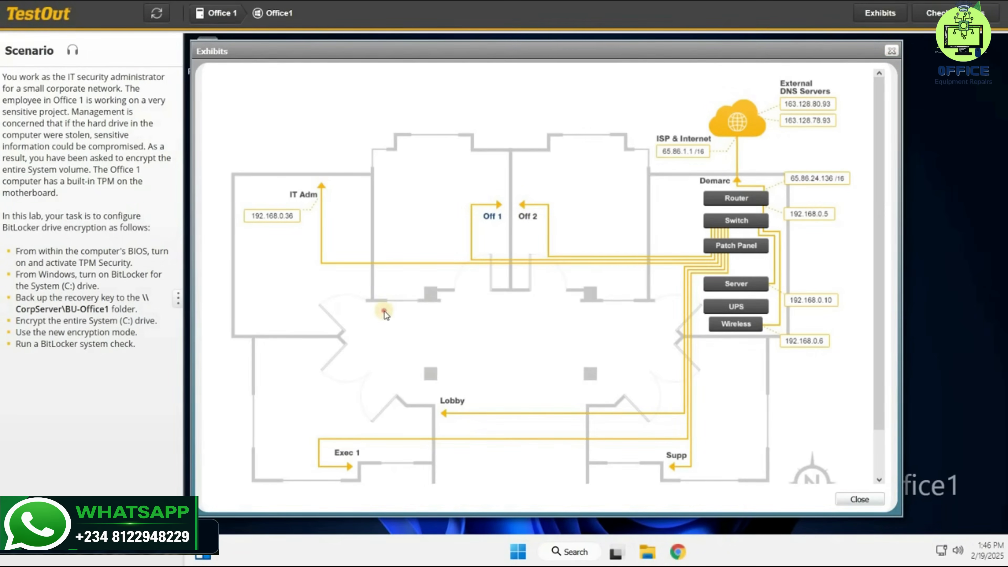
{"action": "left_click", "coordinate": [860, 499]}
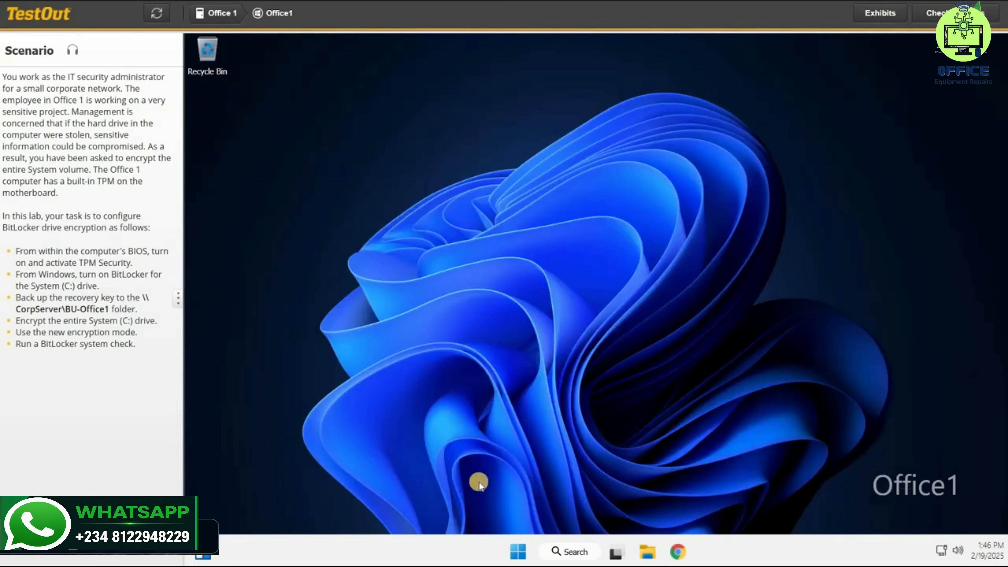
Restart the Office1 computer and enter its BIOS settings during boot
{"action": "right_click", "coordinate": [514, 551]}
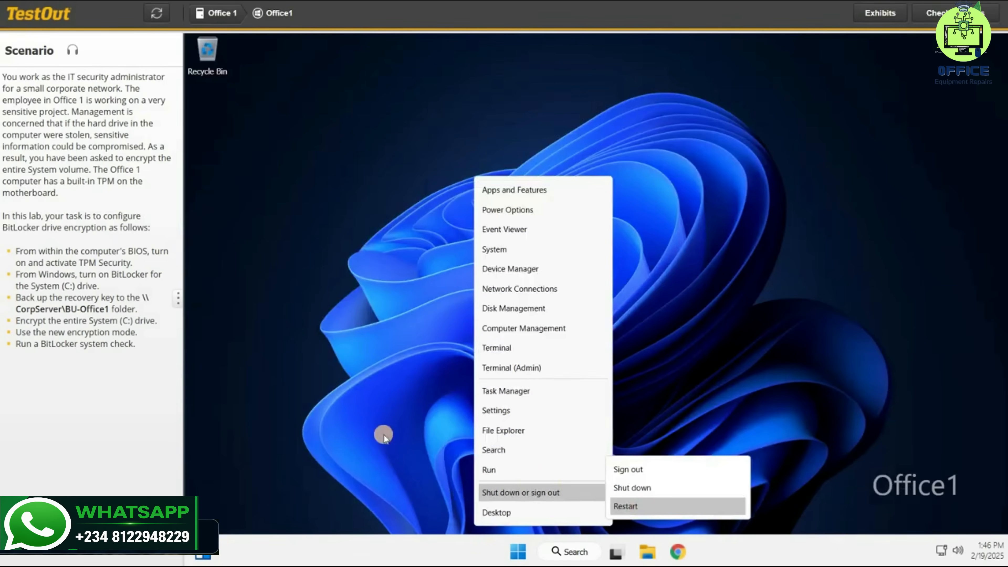
{"action": "key", "text": "Return"}
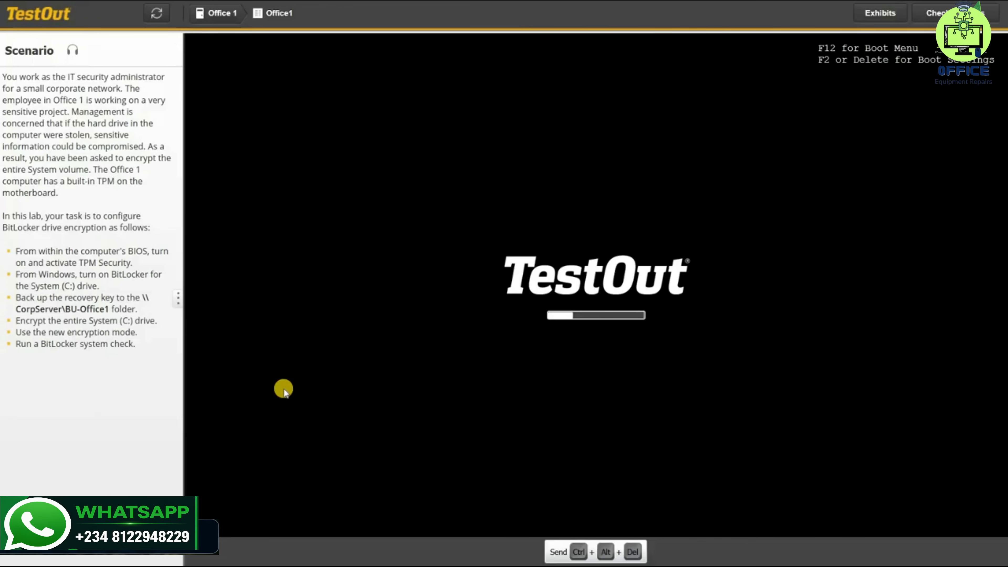
{"action": "key", "text": "F2"}
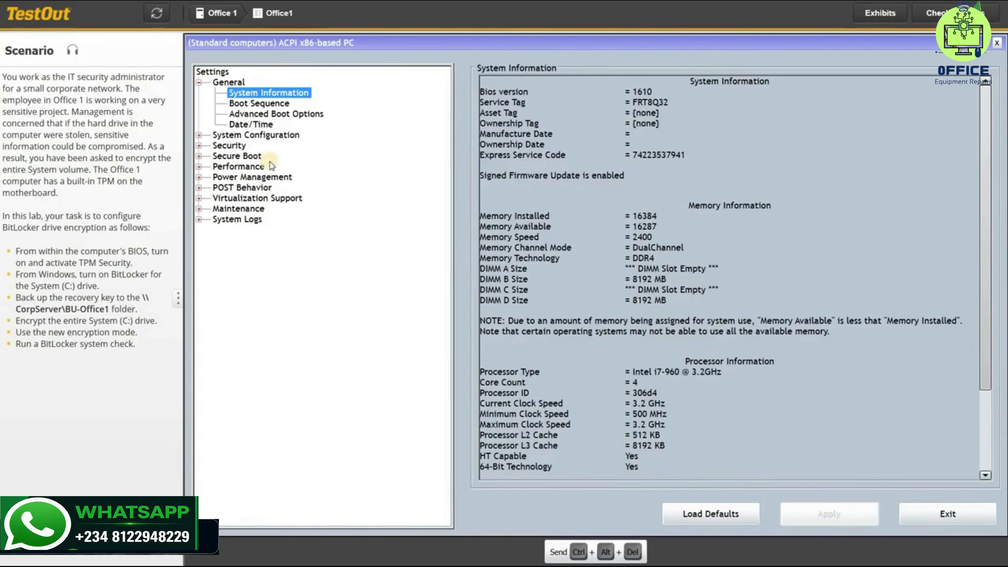
Turn on TPM Security in the BIOS security settings, set the TPM to Activate, and exit the BIOS
{"action": "double_click", "coordinate": [236, 147]}
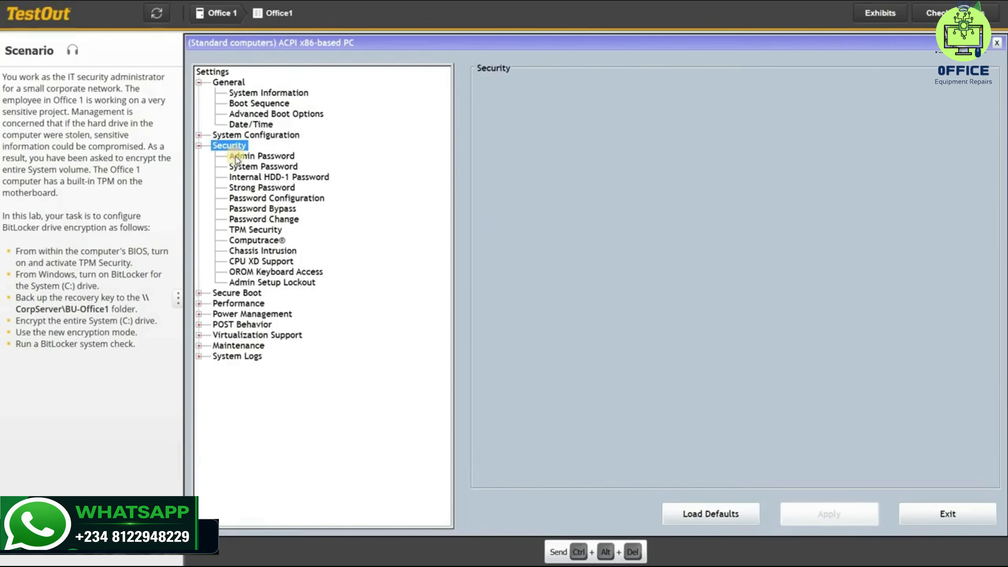
{"action": "left_click", "coordinate": [243, 230]}
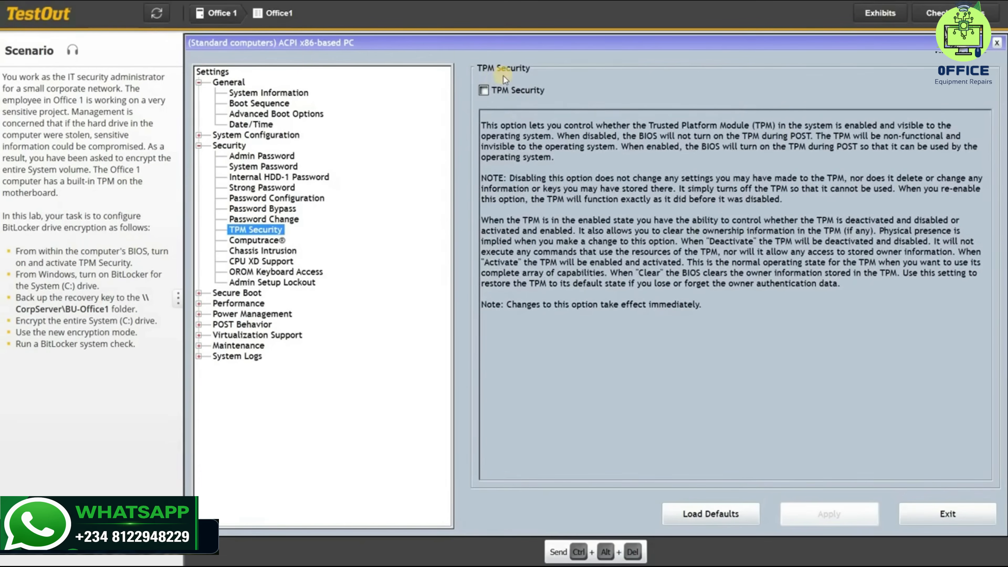
{"action": "left_click", "coordinate": [491, 91]}
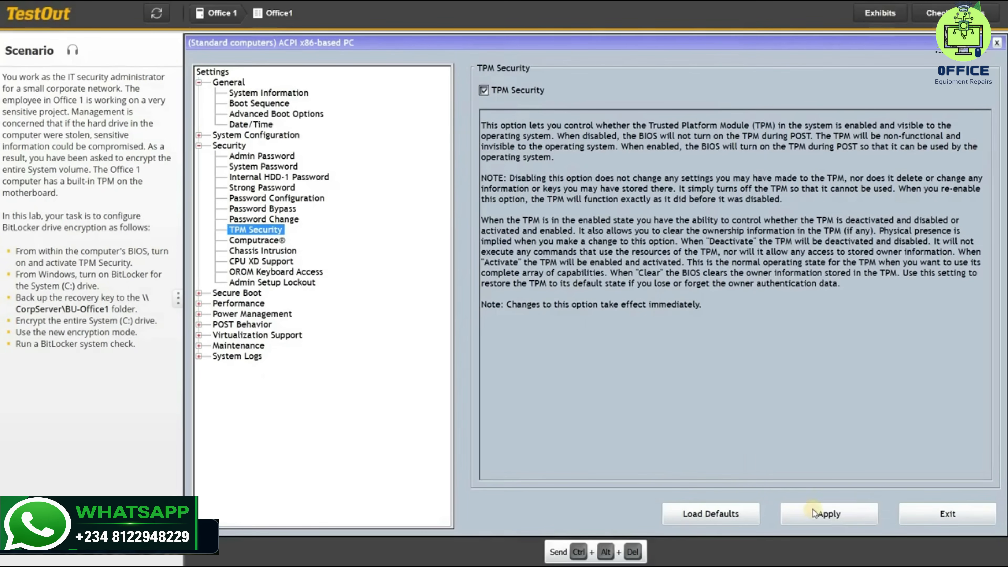
{"action": "left_click", "coordinate": [822, 516]}
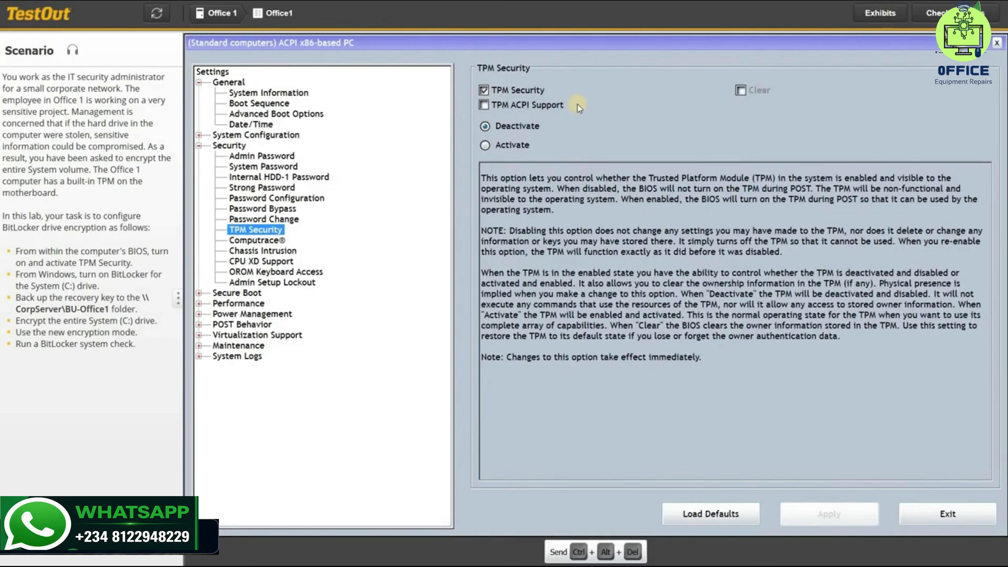
{"action": "left_click", "coordinate": [485, 145]}
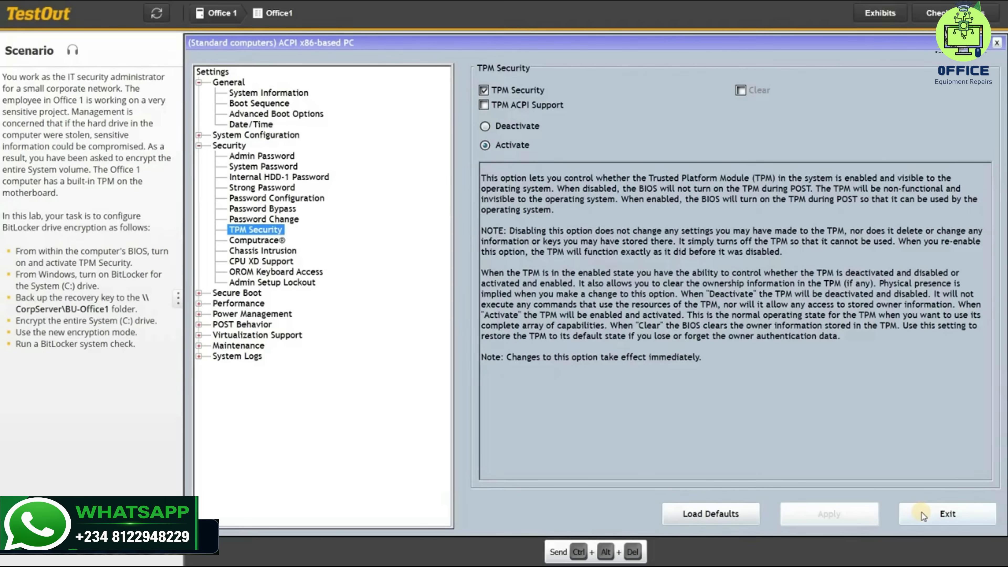
{"action": "left_click", "coordinate": [923, 515]}
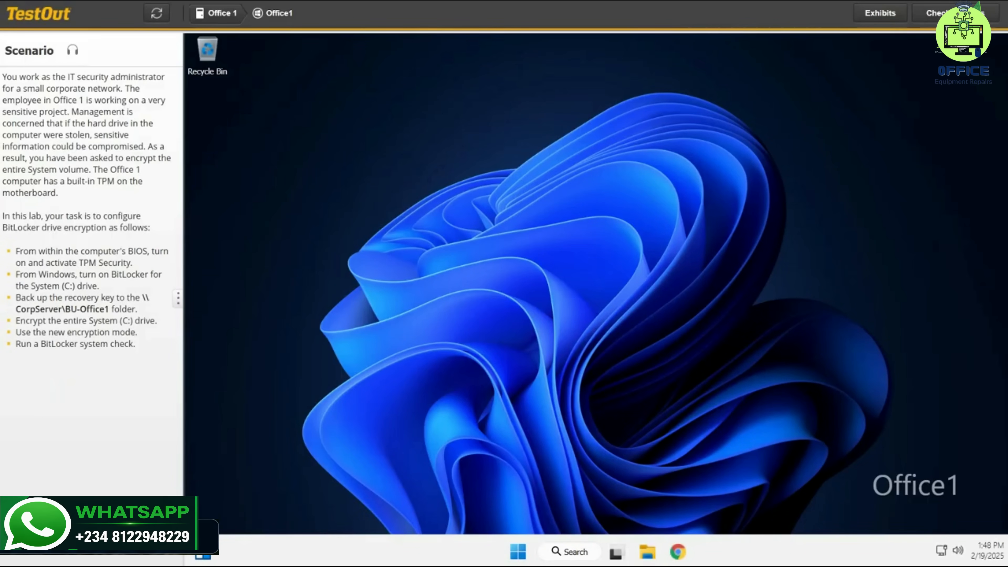
Turn on BitLocker for the System (C:) drive from This PC in File Explorer
{"action": "left_click", "coordinate": [647, 552]}
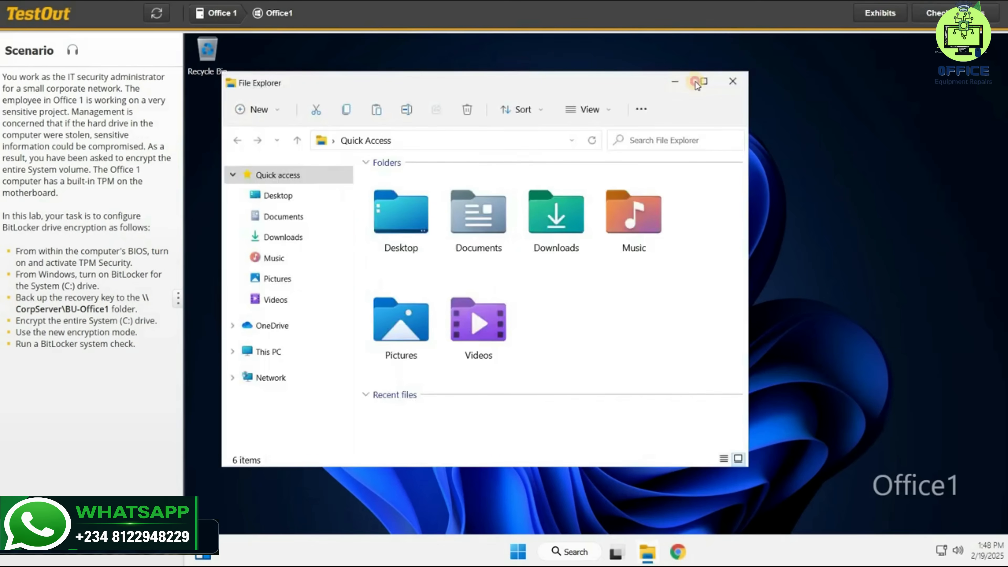
{"action": "left_click", "coordinate": [704, 81]}
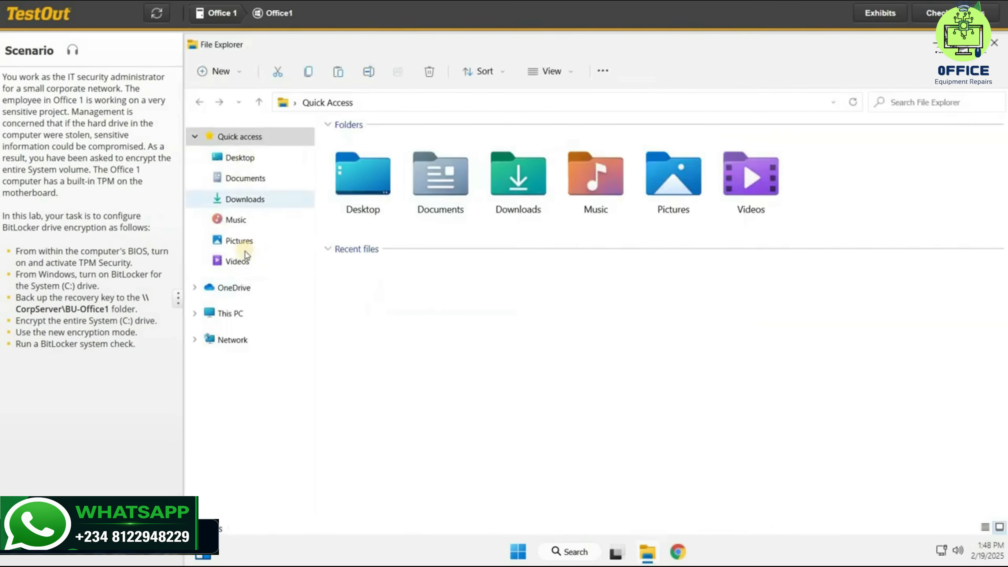
{"action": "left_click", "coordinate": [227, 313]}
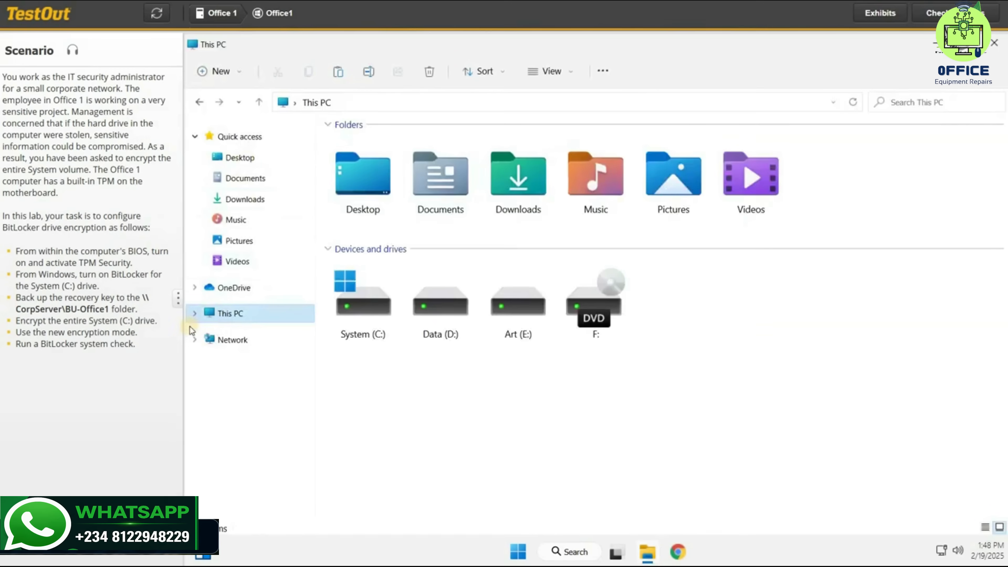
{"action": "left_click", "coordinate": [197, 317]}
{"action": "left_click", "coordinate": [362, 316]}
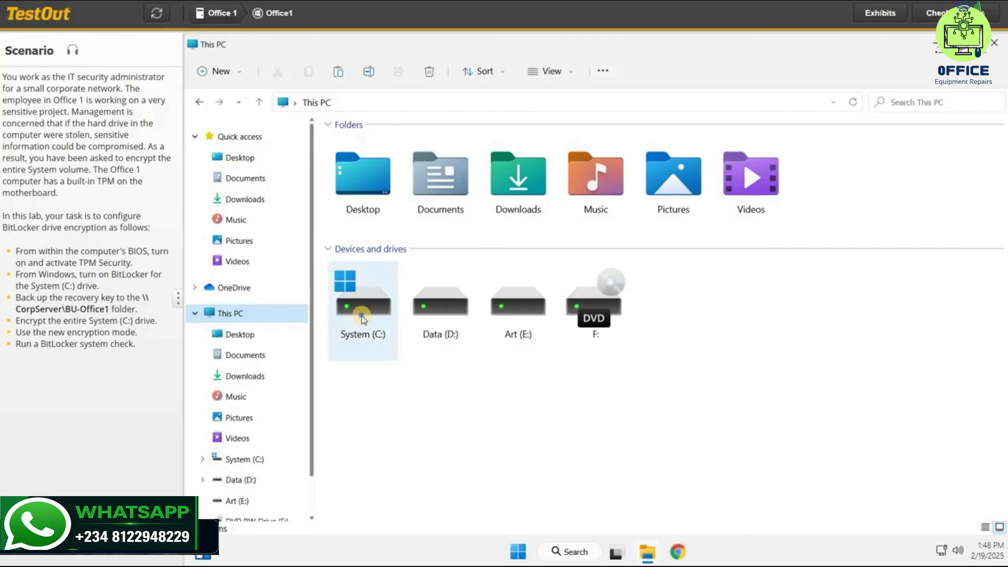
{"action": "right_click", "coordinate": [361, 316]}
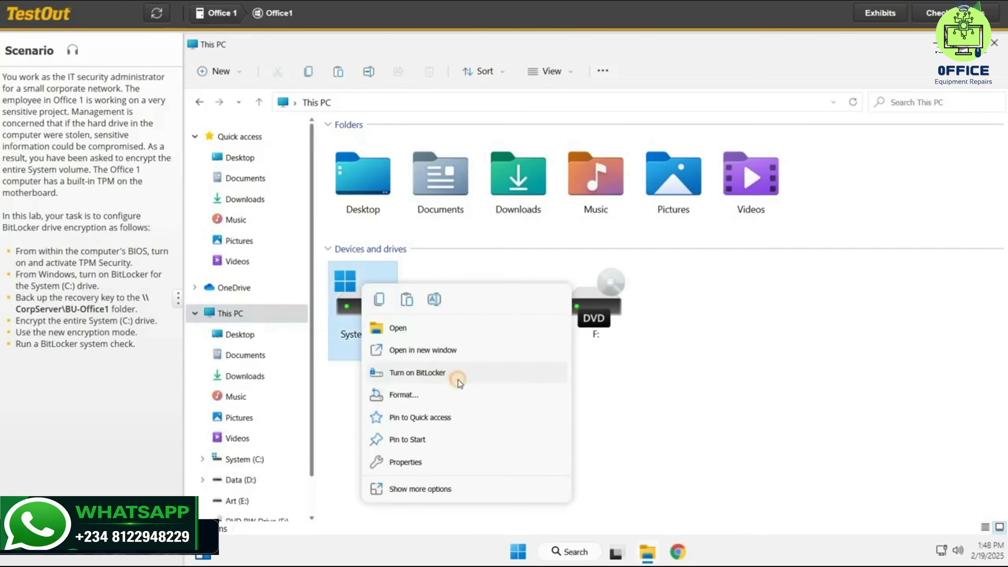
{"action": "left_click", "coordinate": [461, 381]}
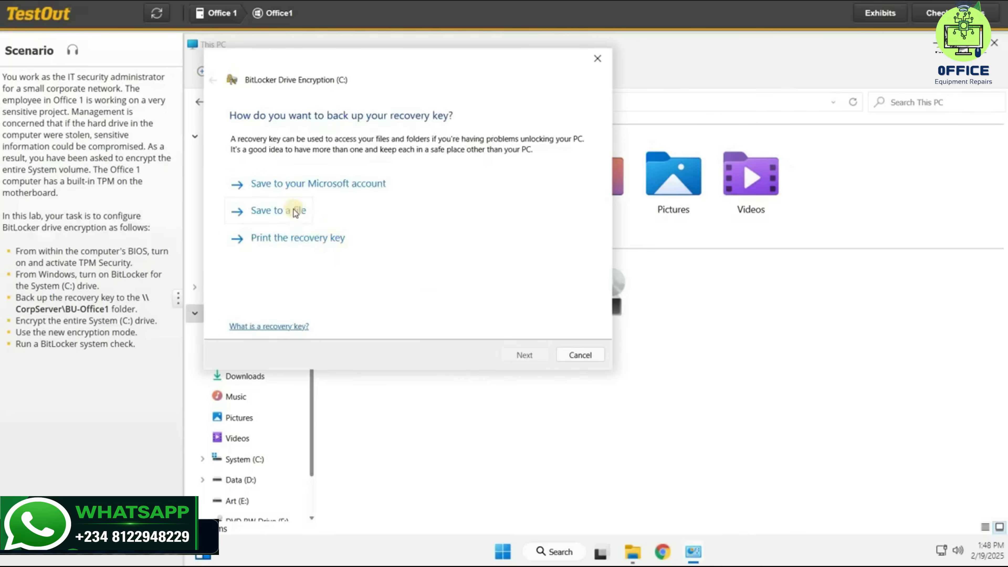
Back up the BitLocker recovery key as a file in the BU-Office1 folder on the network computer CorpServer
{"action": "left_click", "coordinate": [293, 209]}
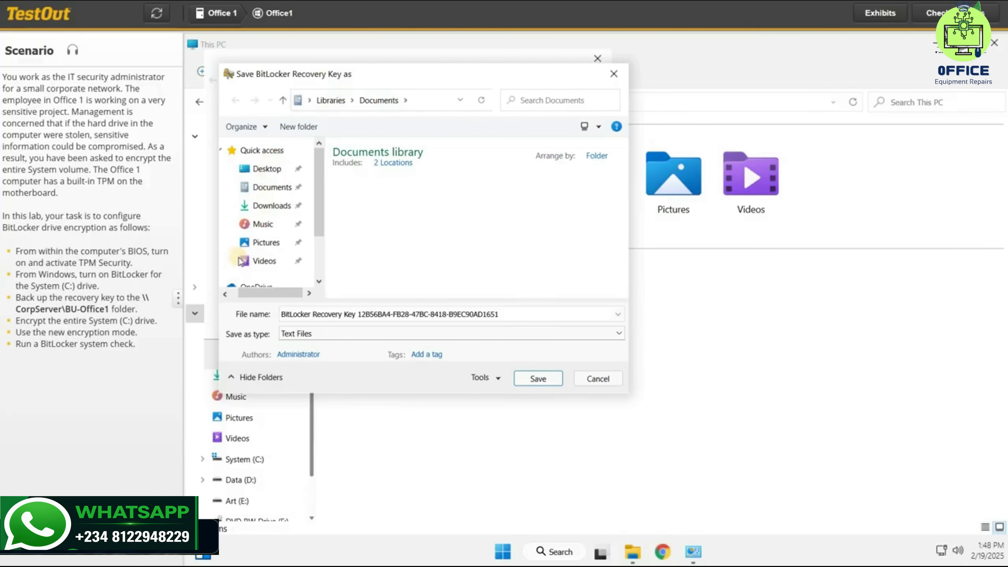
{"action": "scroll", "coordinate": [246, 268], "scroll_direction": "down", "scroll_amount": 1}
{"action": "left_click", "coordinate": [247, 278]}
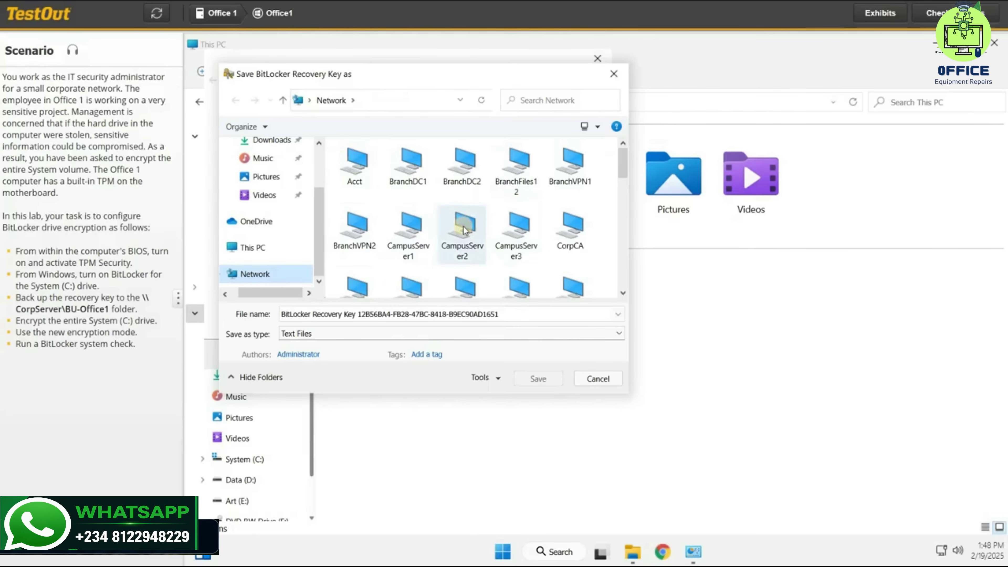
{"action": "scroll", "coordinate": [533, 219], "scroll_direction": "down", "scroll_amount": 1}
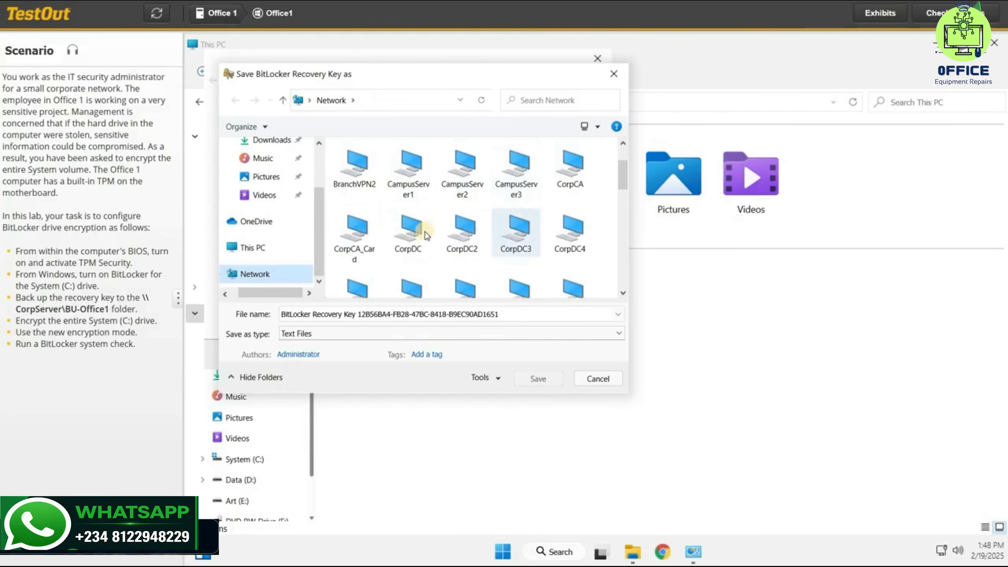
{"action": "scroll", "coordinate": [492, 235], "scroll_direction": "down", "scroll_amount": 1}
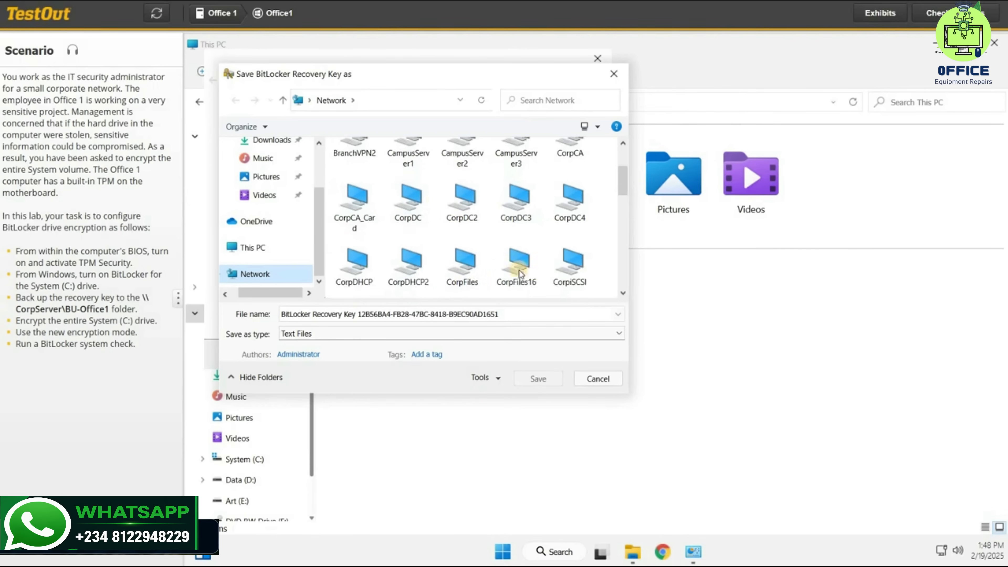
{"action": "scroll", "coordinate": [550, 262], "scroll_direction": "down", "scroll_amount": 1}
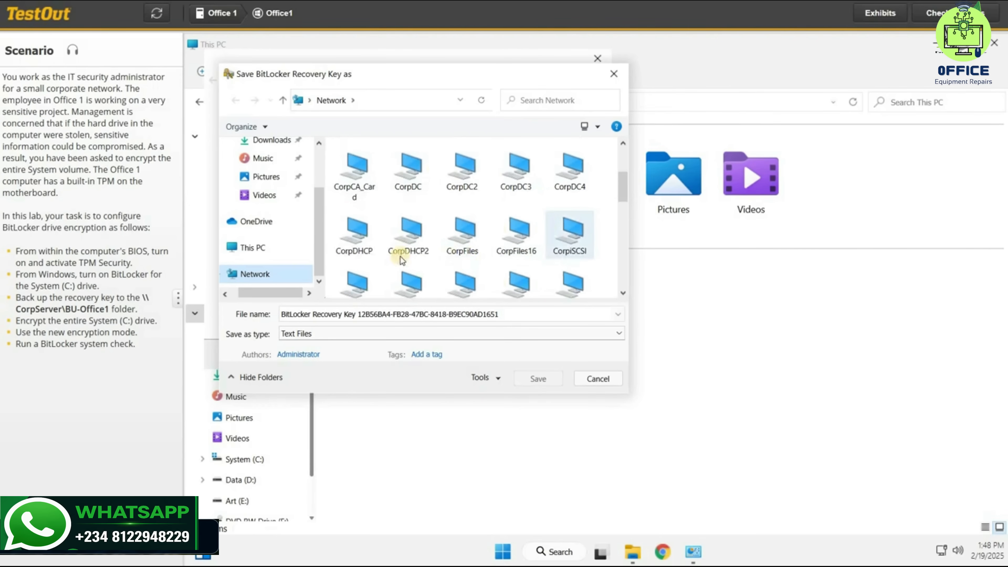
{"action": "scroll", "coordinate": [582, 272], "scroll_direction": "down", "scroll_amount": 1}
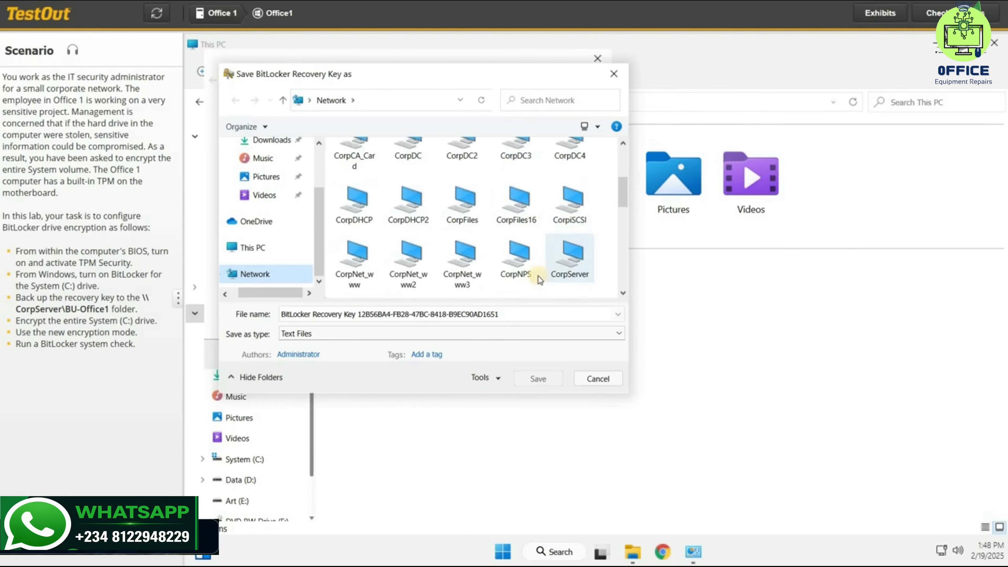
{"action": "double_click", "coordinate": [569, 266]}
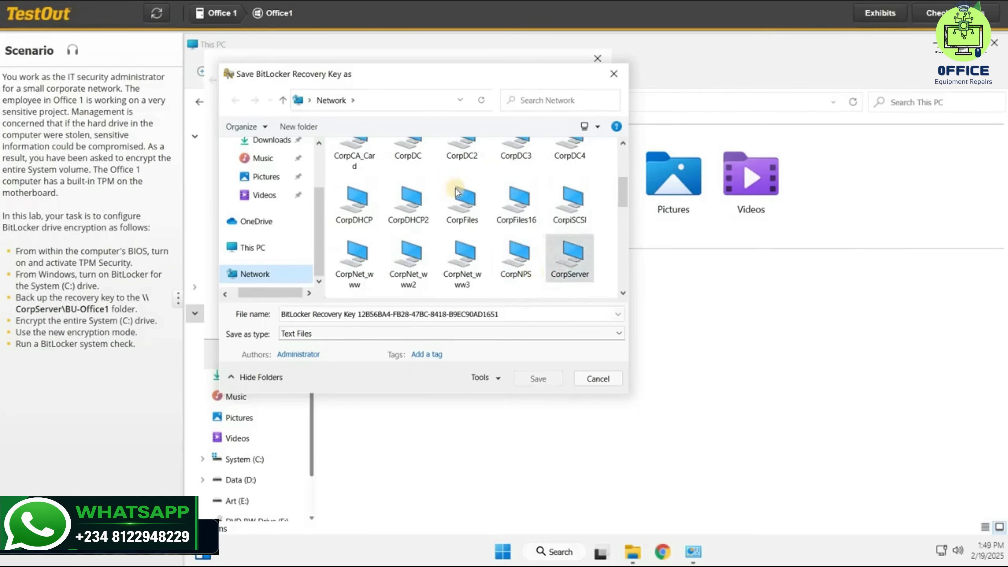
{"action": "double_click", "coordinate": [361, 179]}
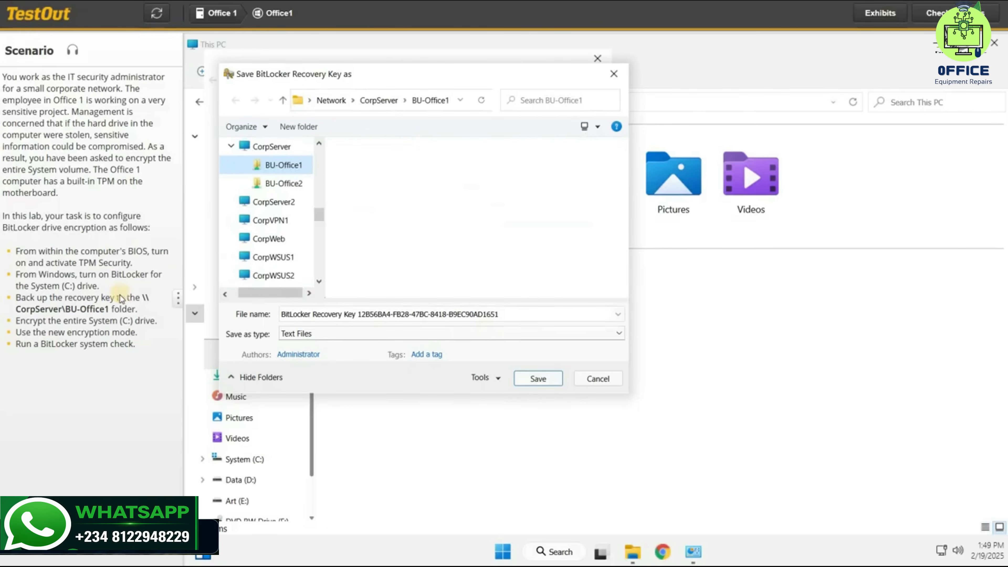
{"action": "left_click", "coordinate": [531, 379]}
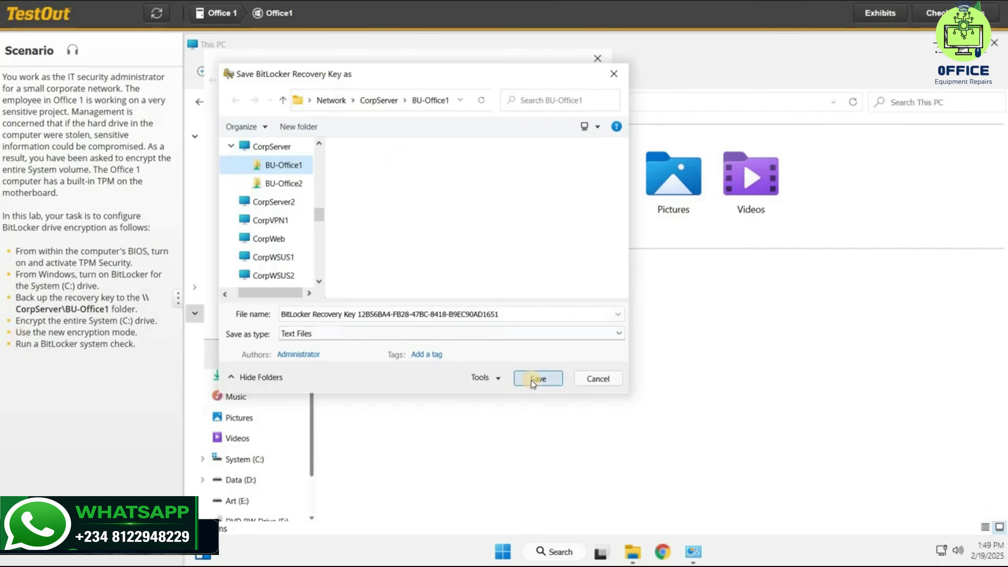
{"action": "left_click", "coordinate": [513, 357]}
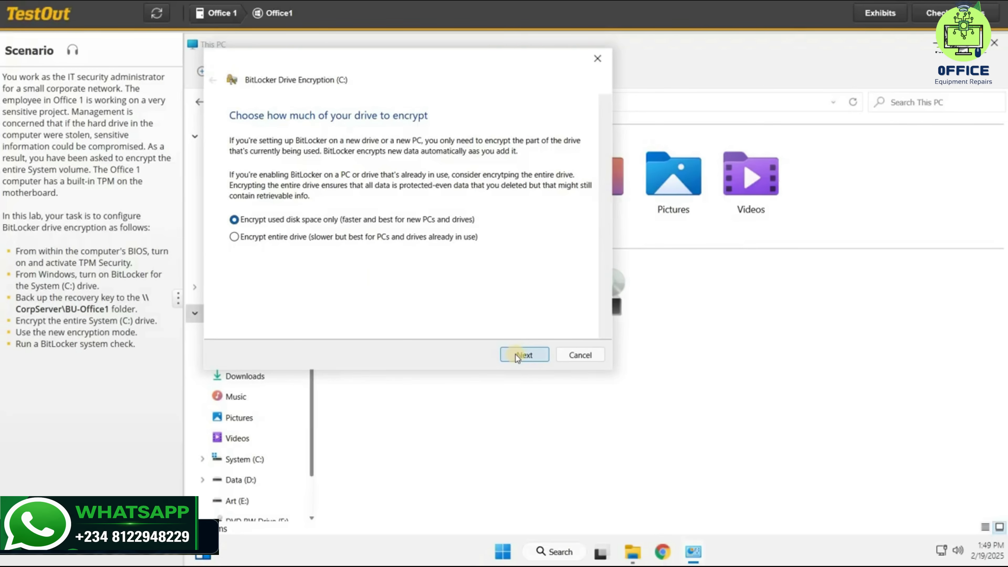
Choose to encrypt the entire drive and accept the new encryption mode
{"action": "left_click", "coordinate": [304, 241]}
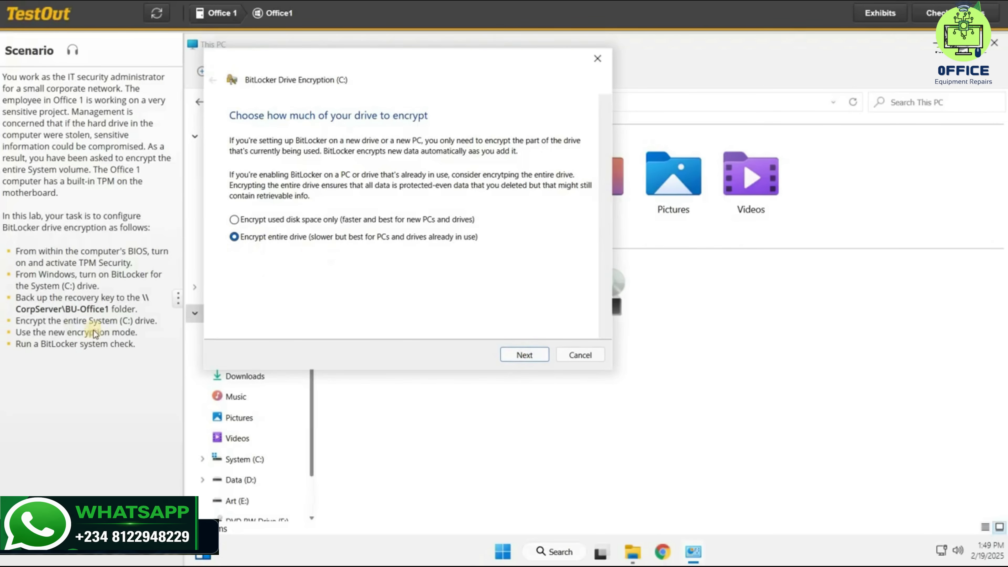
{"action": "left_click", "coordinate": [523, 357]}
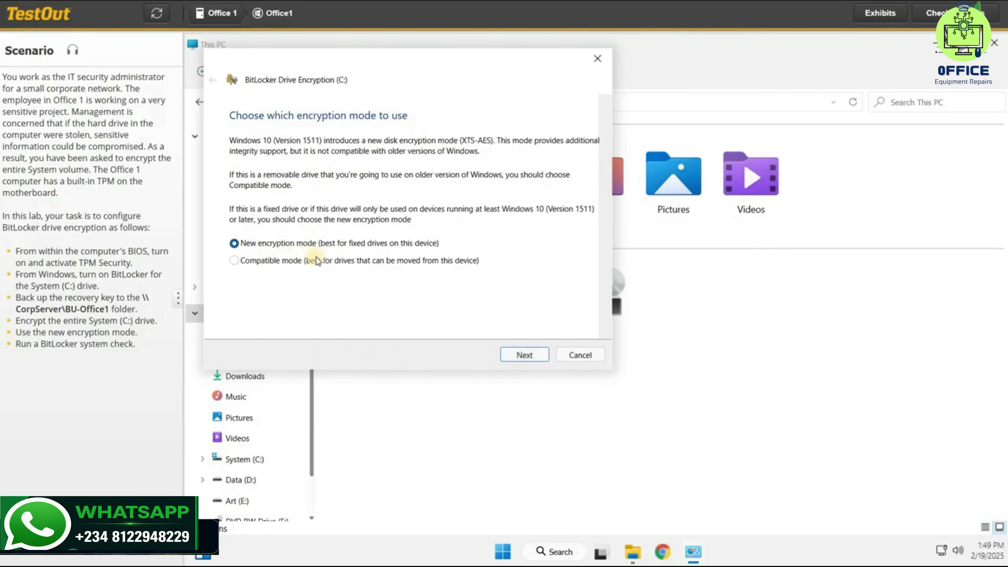
{"action": "left_click", "coordinate": [523, 358]}
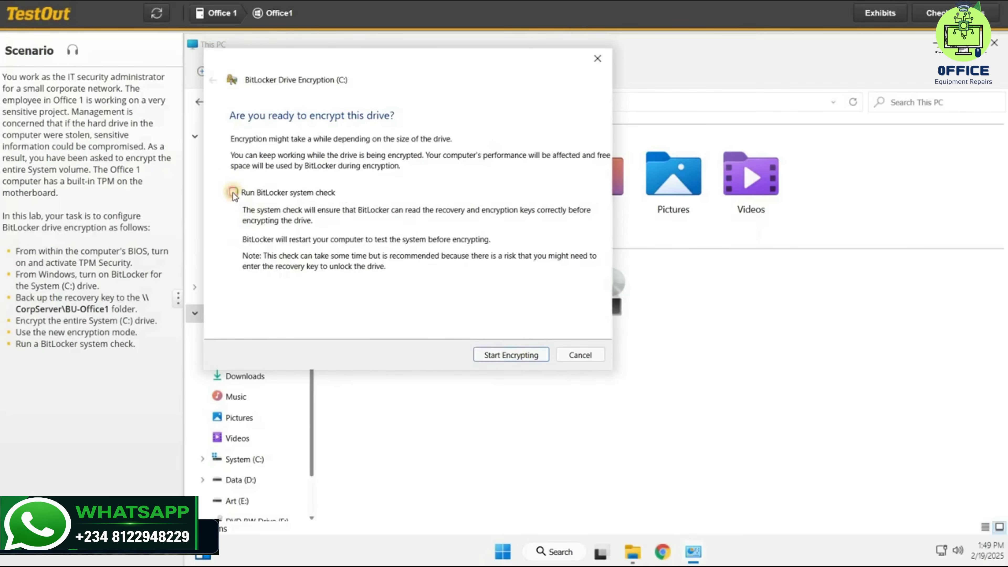
Enable the BitLocker system check, restart the computer to encrypt the C: drive, and dismiss the completion notice
{"action": "left_click", "coordinate": [245, 198]}
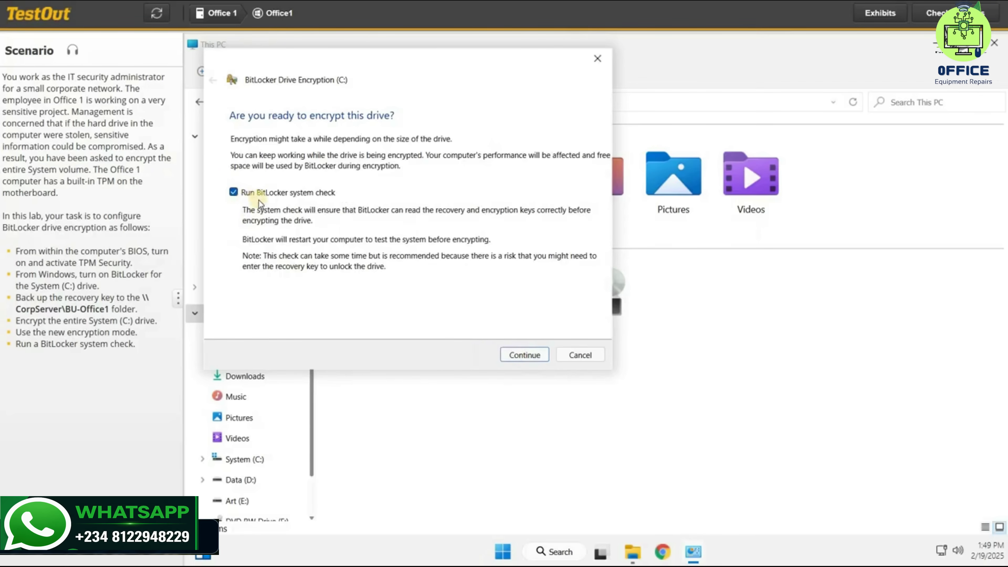
{"action": "left_click", "coordinate": [525, 360]}
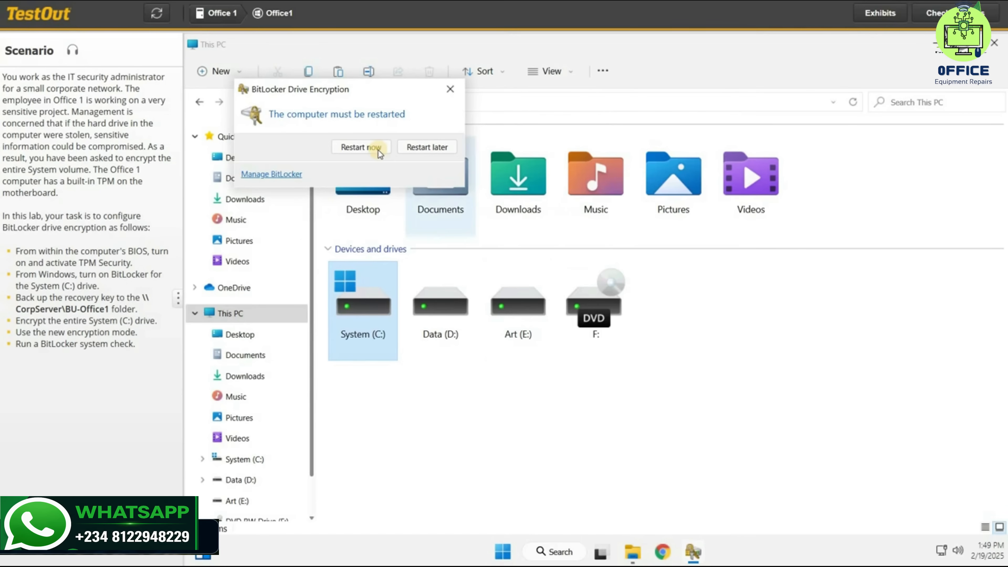
{"action": "left_click", "coordinate": [363, 153]}
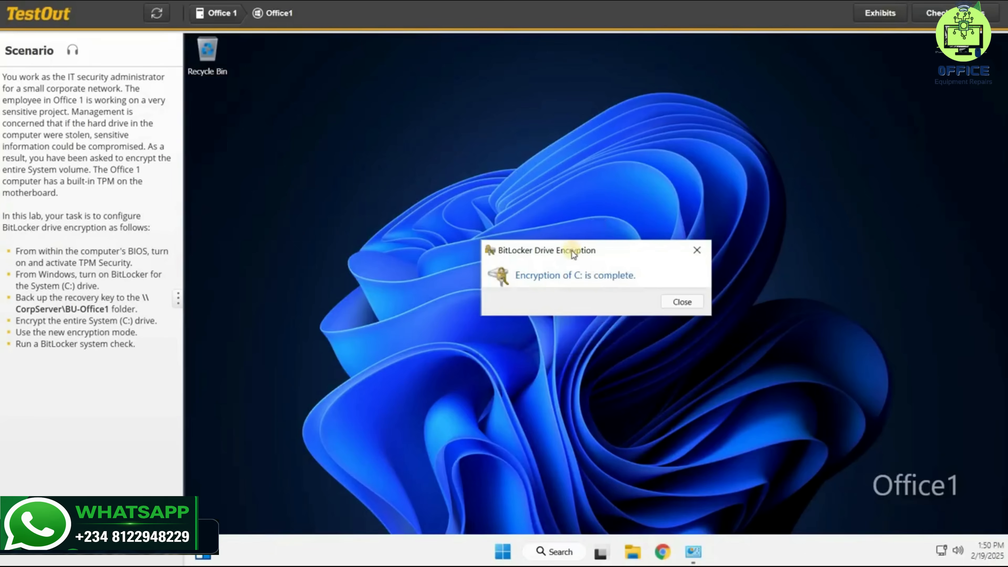
{"action": "left_click", "coordinate": [671, 302]}
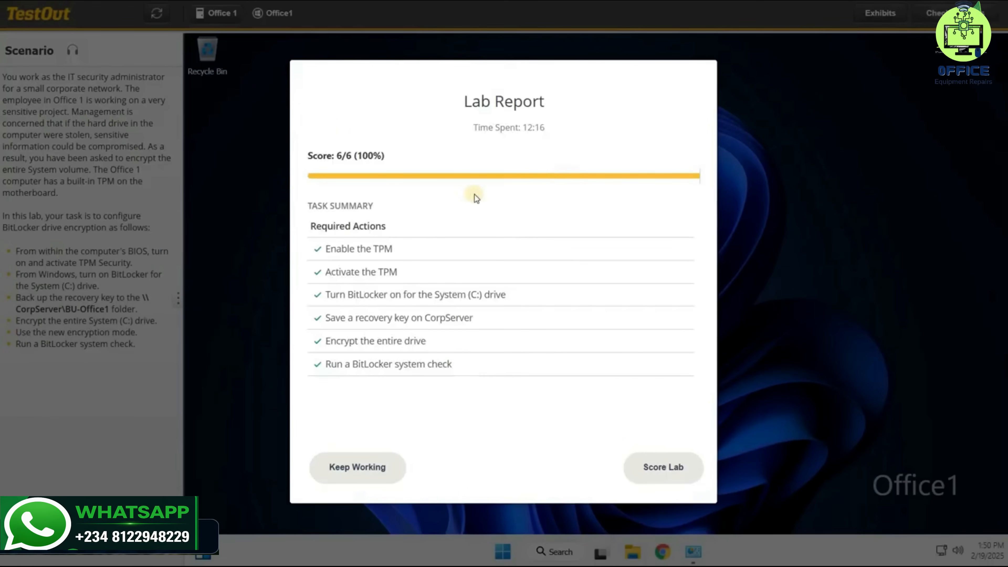
Score the lab, look through the lab report's explanation, and close the report
{"action": "left_click", "coordinate": [652, 463]}
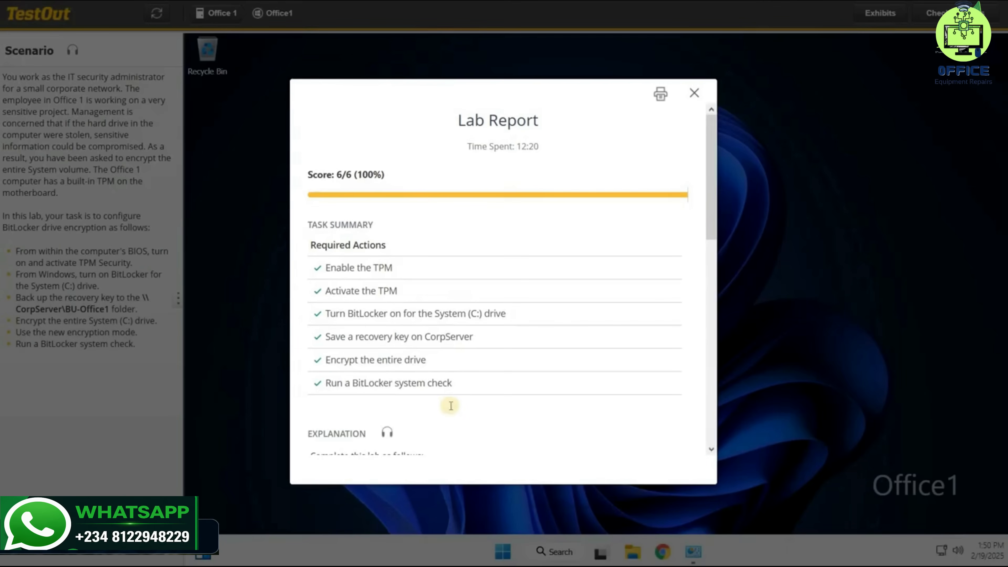
{"action": "scroll", "coordinate": [445, 417], "scroll_direction": "down", "scroll_amount": 10}
{"action": "scroll", "coordinate": [446, 416], "scroll_direction": "down", "scroll_amount": 3}
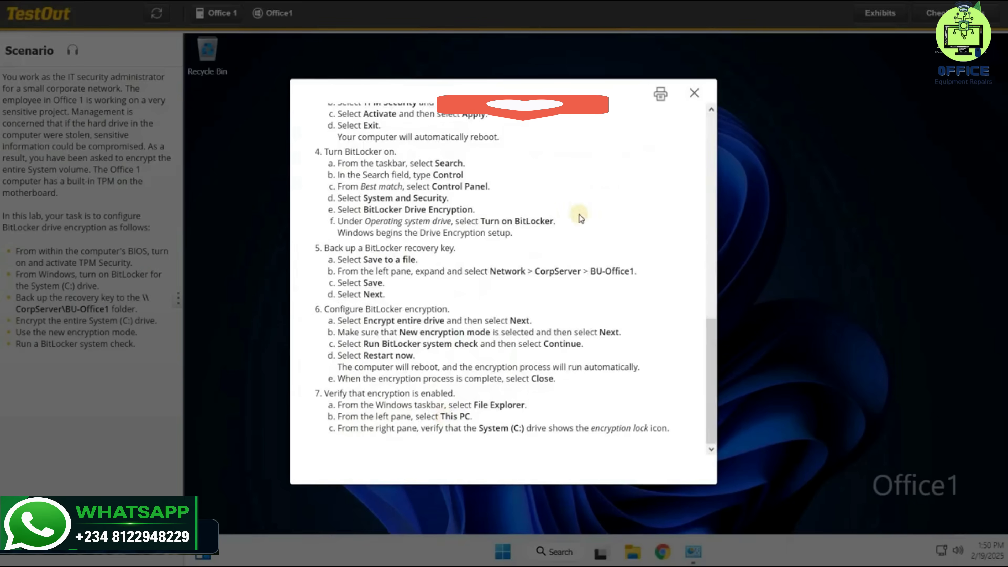
{"action": "scroll", "coordinate": [674, 112], "scroll_direction": "up", "scroll_amount": 15}
{"action": "left_click", "coordinate": [692, 97]}
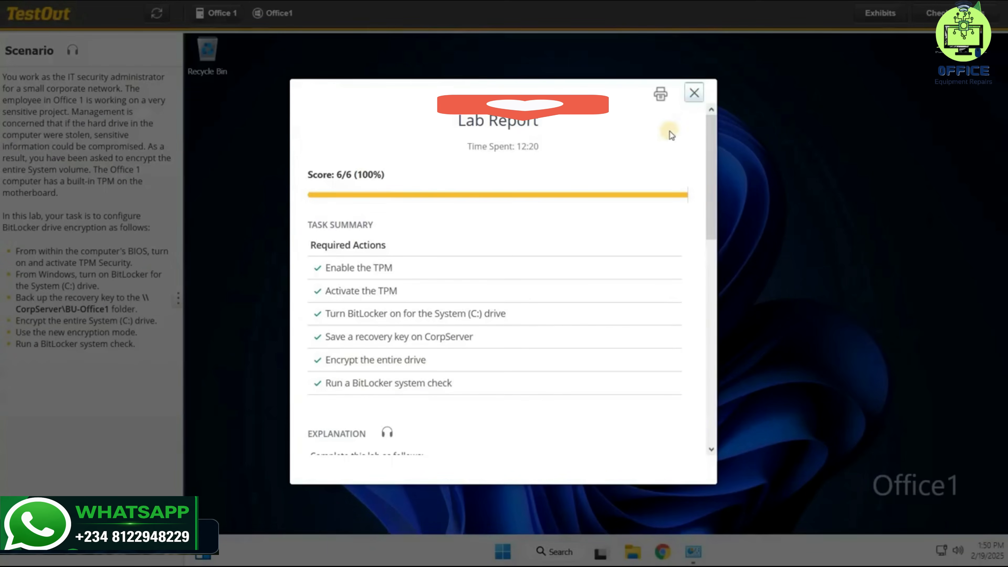